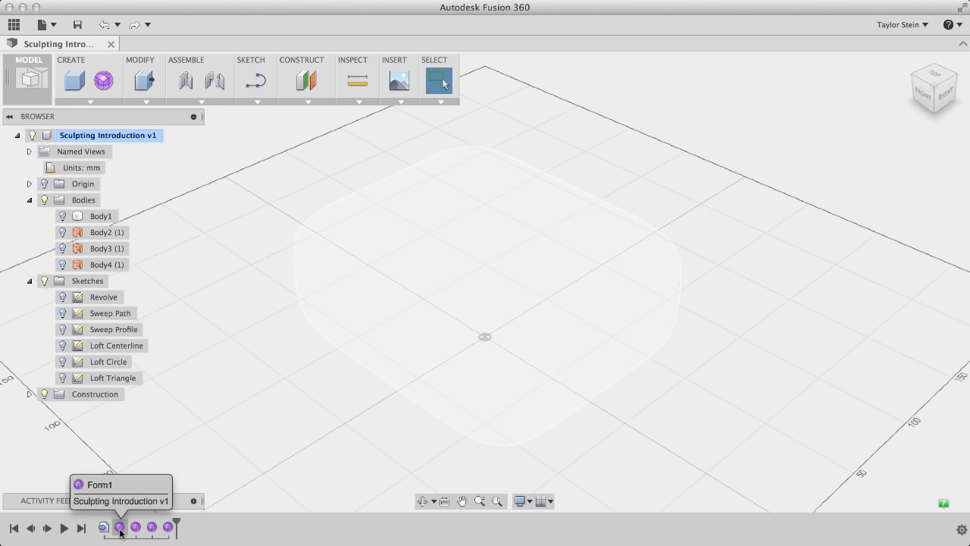
Show Body1 and open its Form1 feature for editing in the Sculpt environment, dismissing the introductory notice.
left_click(64, 217)
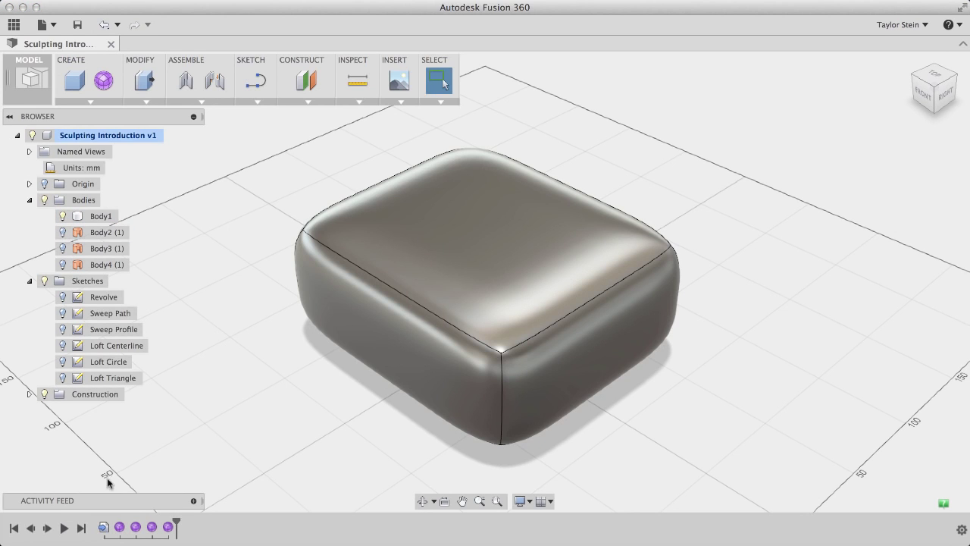
left_click(119, 527)
right_click(119, 528)
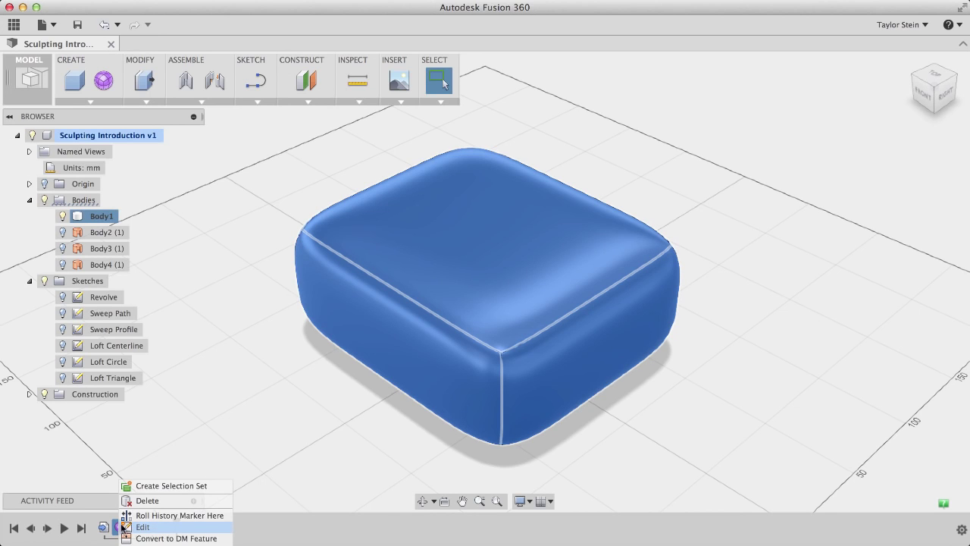
left_click(136, 526)
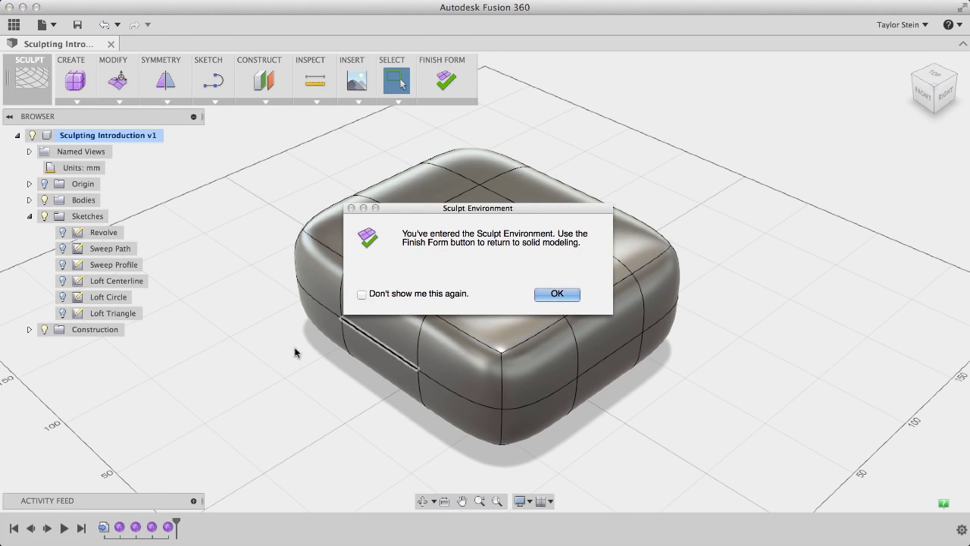
left_click(557, 294)
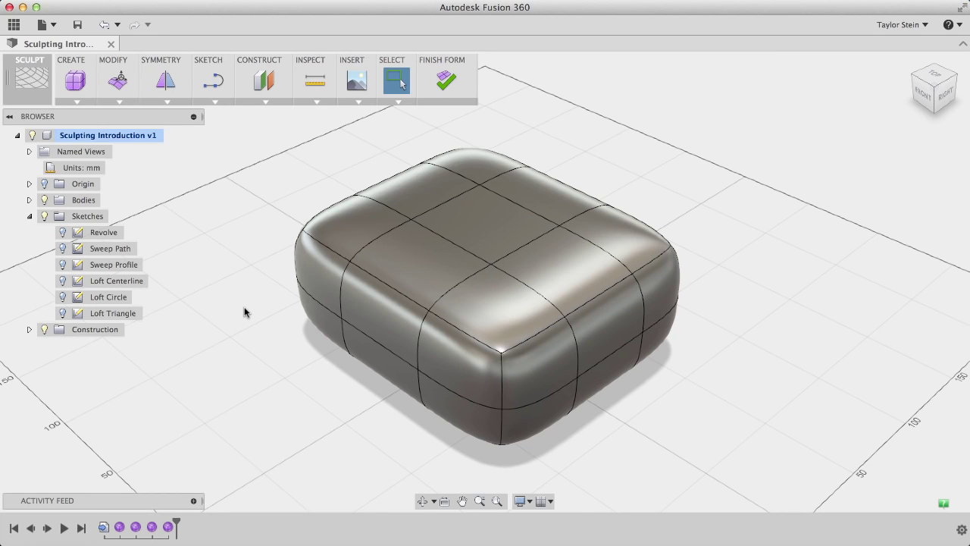
With Edit Form, raise the front corner top face 30 mm and shift it horizontally by about 18.6 and 34.8 mm.
left_click(126, 102)
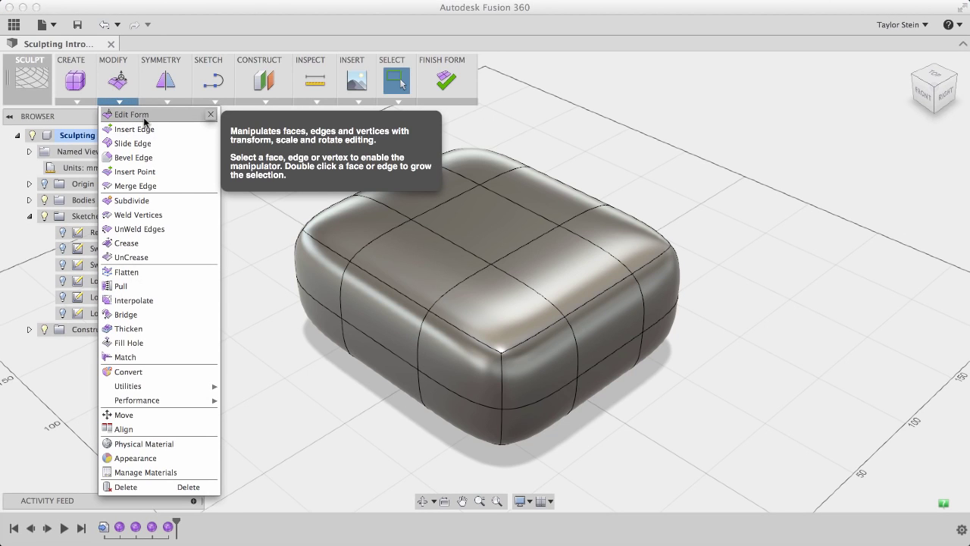
left_click(145, 115)
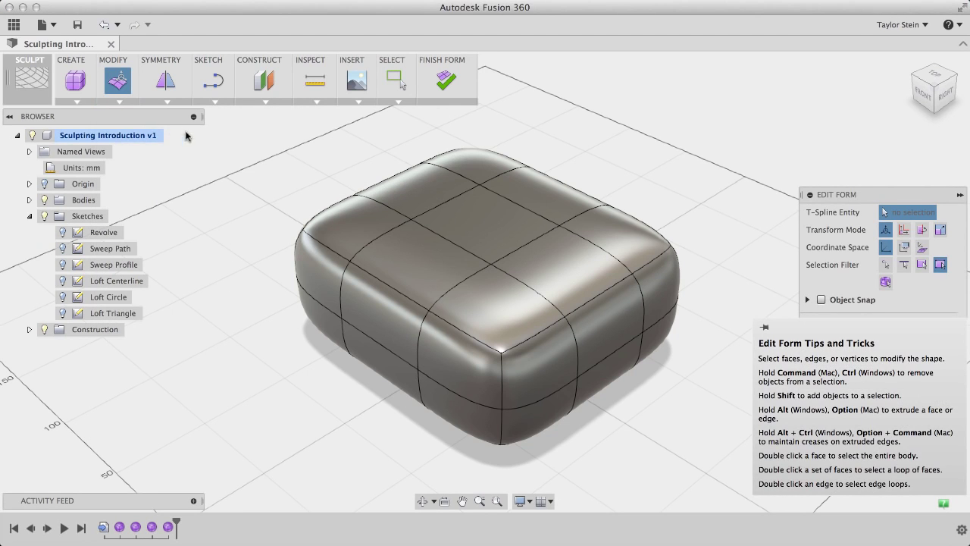
left_click(479, 316)
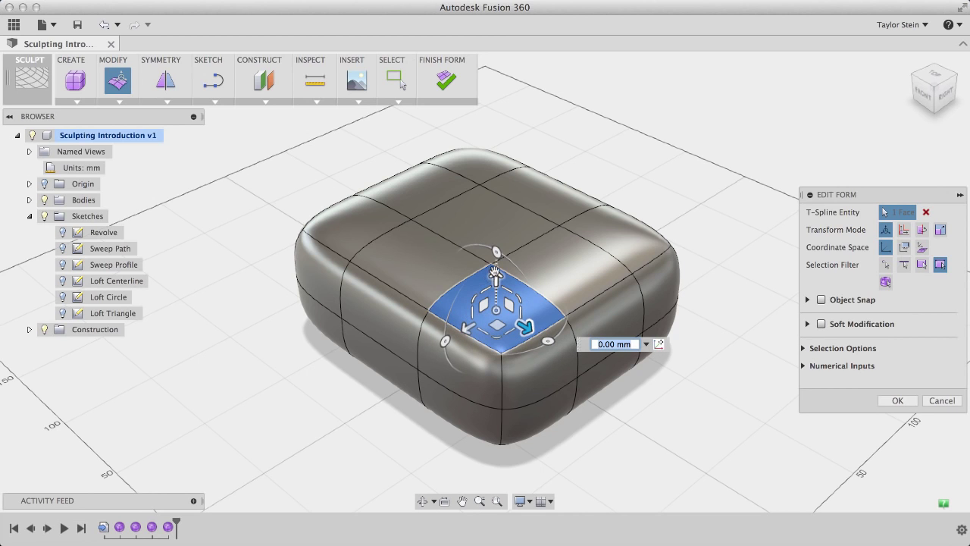
left_click_drag(496, 276, 501, 225)
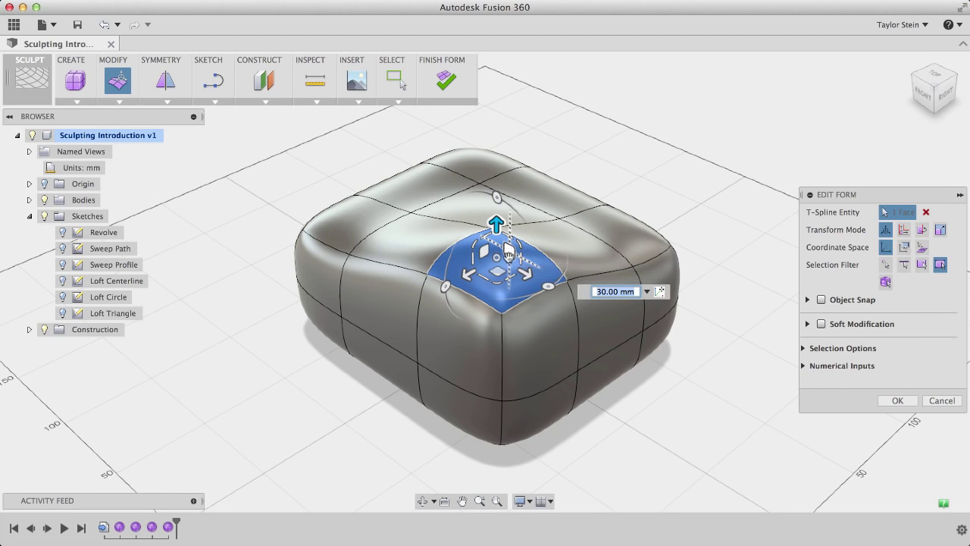
left_click_drag(499, 273, 472, 323)
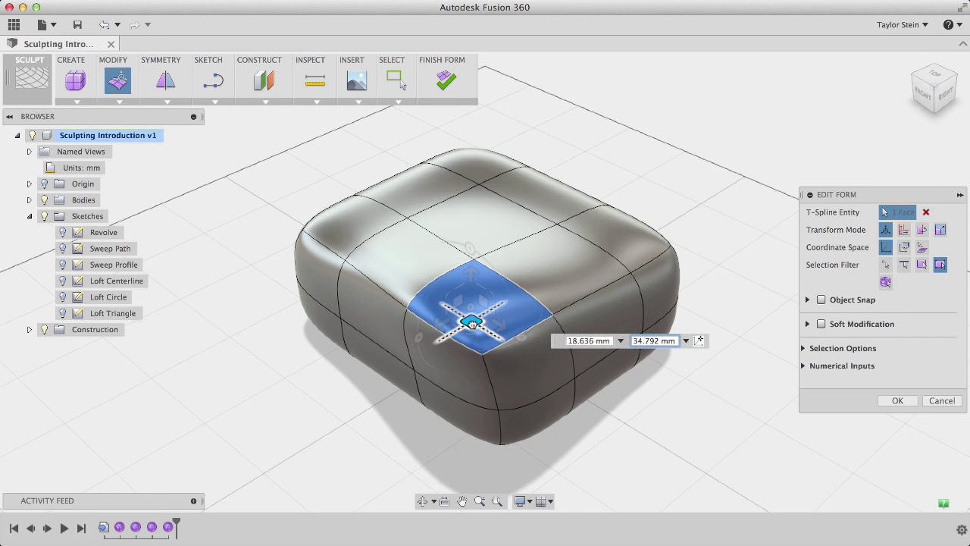
left_click_drag(472, 324, 471, 323)
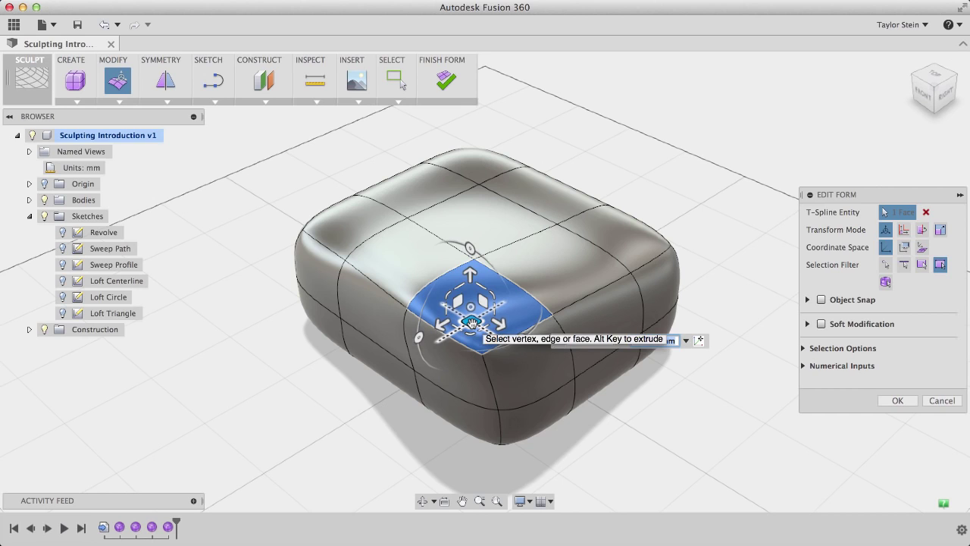
Move the middle edge along the right side's upper rim by about 3.87 and 1.2 mm, and rotate the adjacent right corner side face.
left_click(578, 303)
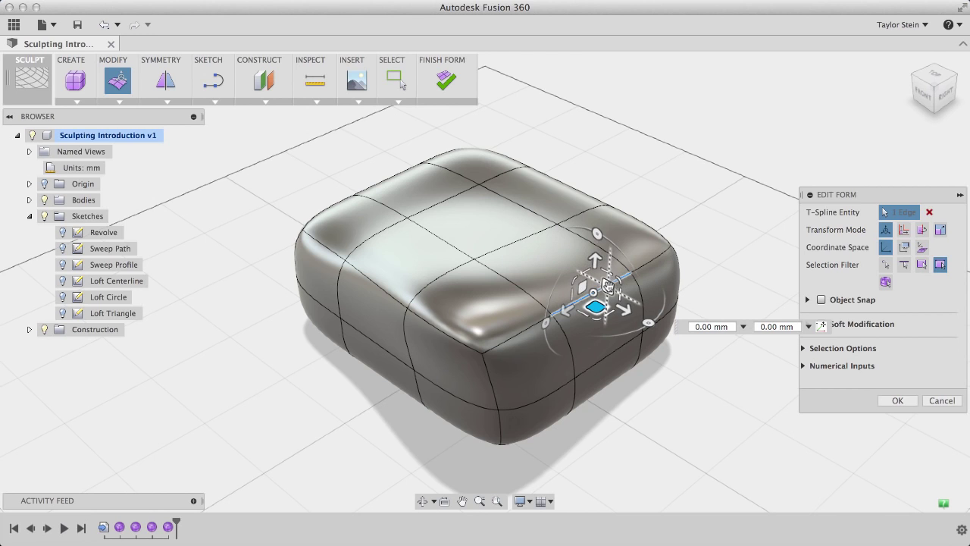
mouse_move(607, 285)
left_mouse_down()
mouse_move(623, 271)
mouse_move(605, 241)
mouse_move(594, 253)
mouse_move(598, 272)
mouse_move(615, 288)
left_mouse_up()
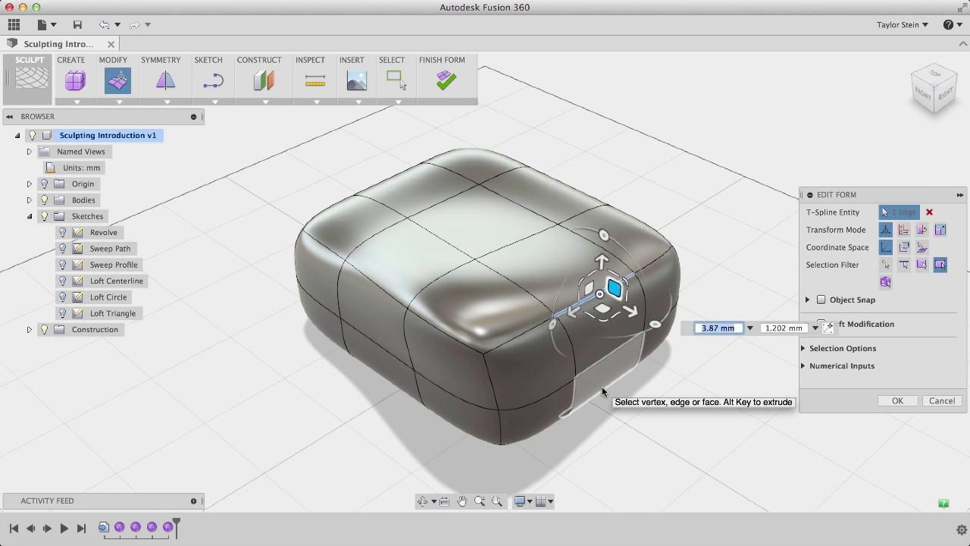
left_click(662, 288)
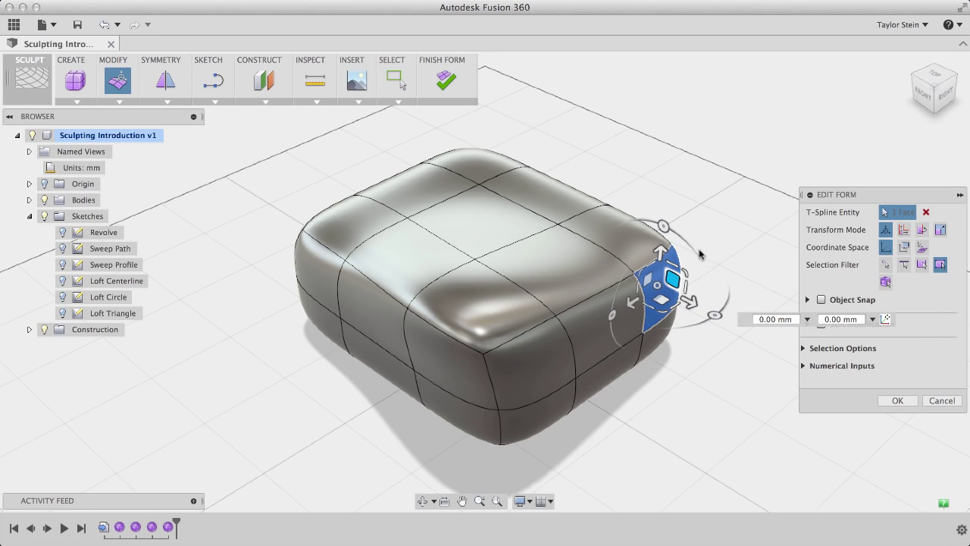
left_click_drag(664, 225, 610, 235)
Select the three top faces along the front-left edge and scale them within a plane by about 0.252.
left_click(390, 231)
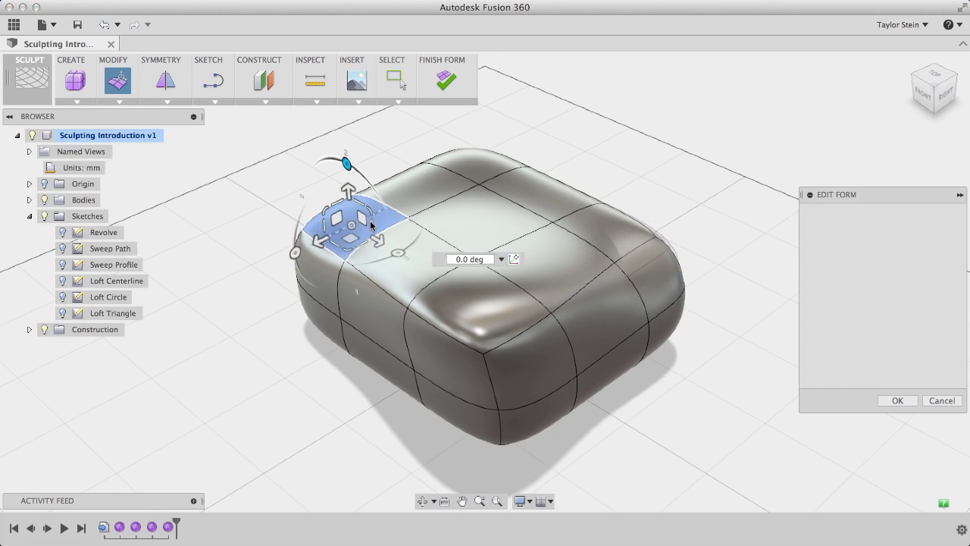
left_click(425, 280, "shift")
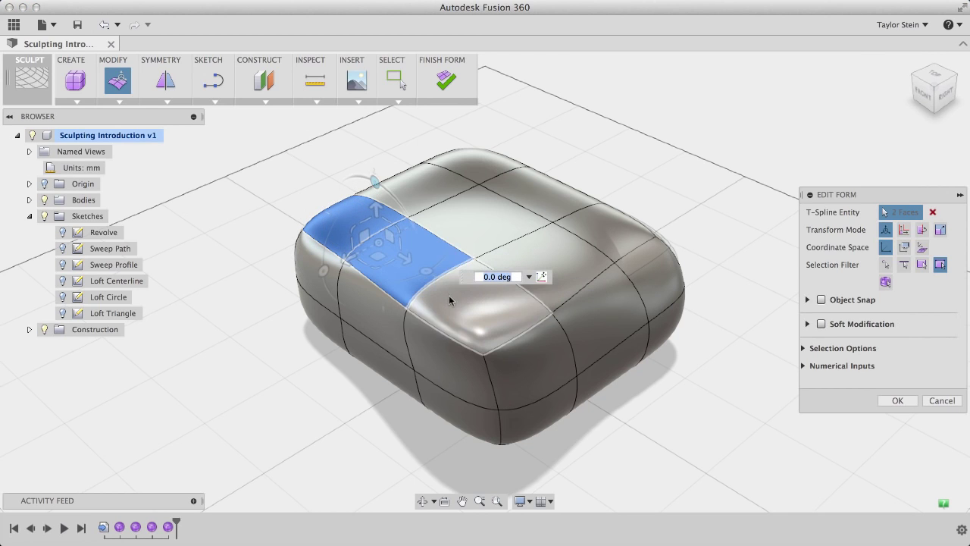
left_click(464, 313, "shift")
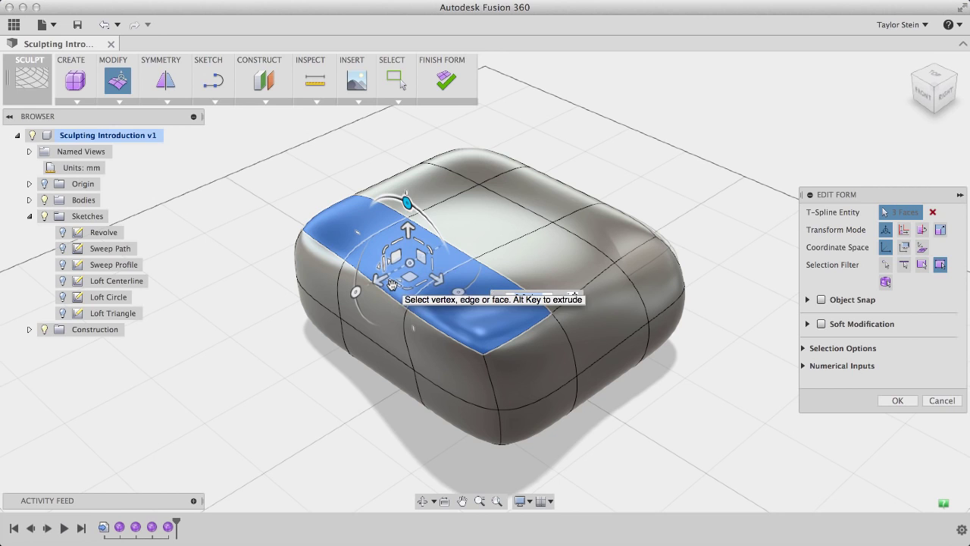
left_click_drag(392, 284, 436, 270)
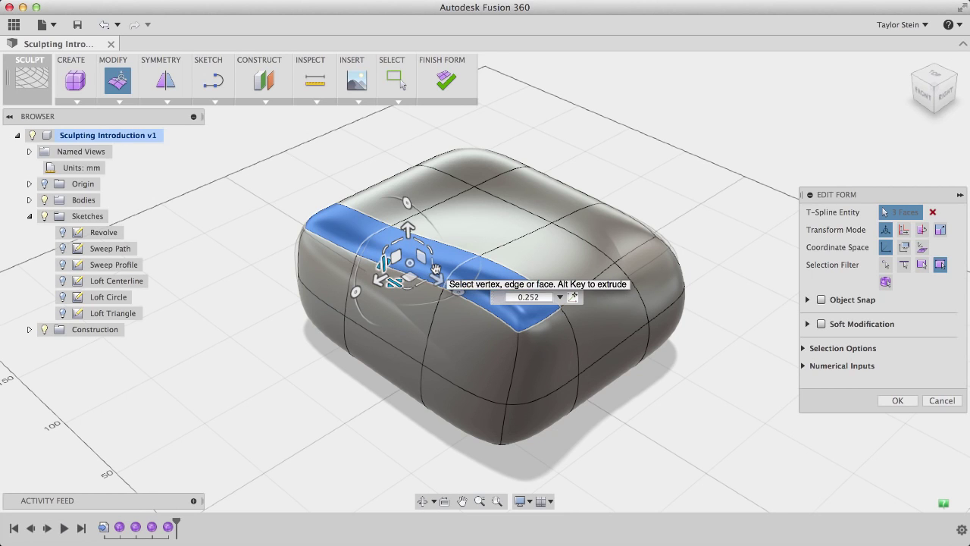
Scale the front corner top face along one axis by about 2.11 and the three-face row uniformly by about 0.324, and accept the edits.
left_click(523, 311)
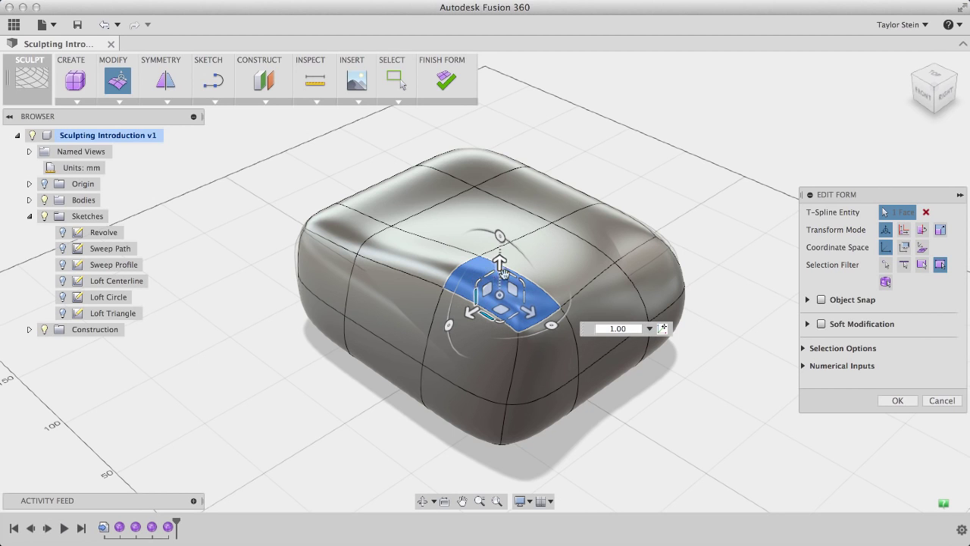
left_click_drag(501, 320, 503, 369)
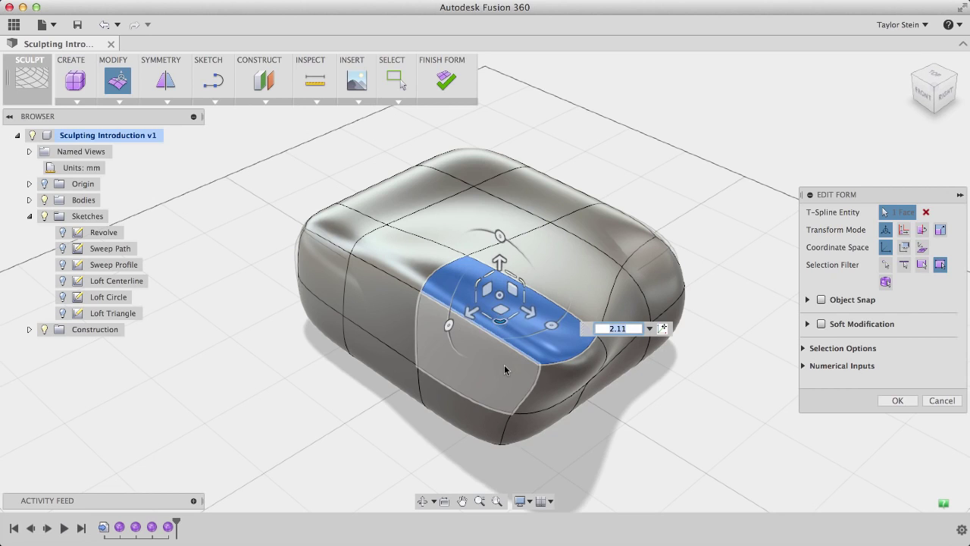
double_click(353, 235)
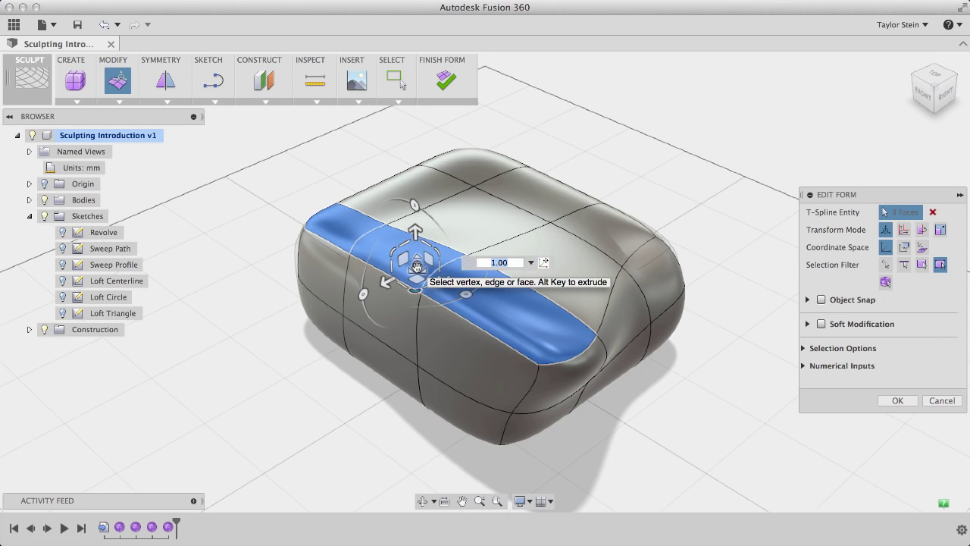
left_click_drag(417, 267, 368, 277)
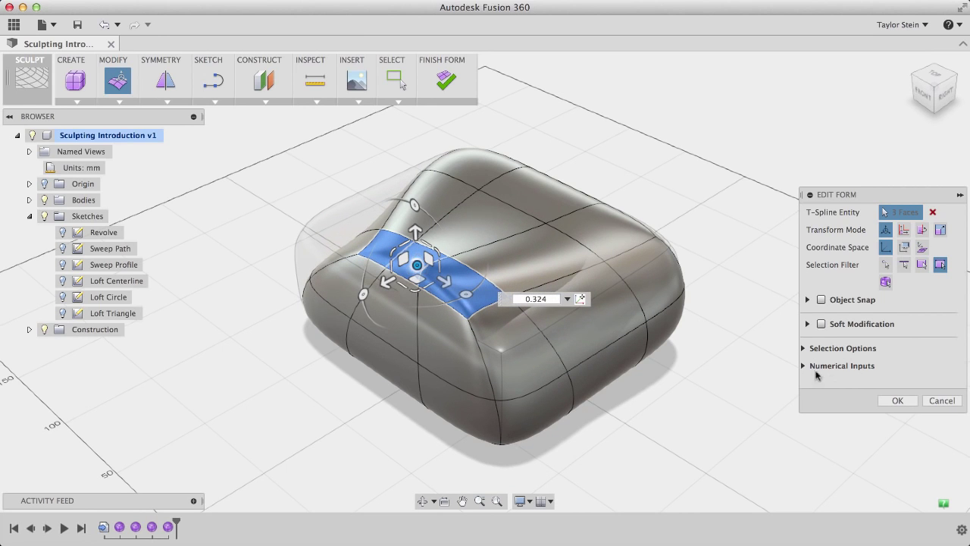
left_click(894, 400)
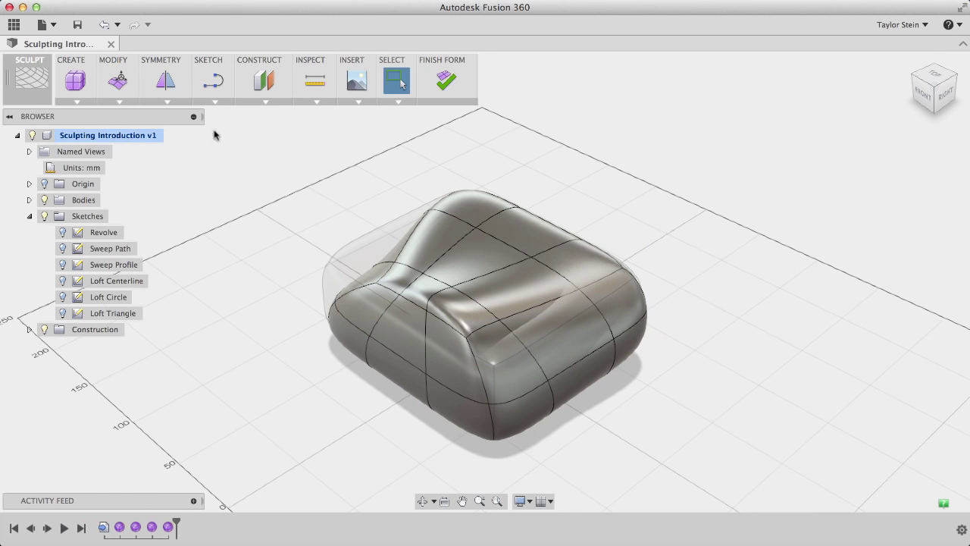
Restart Edit Form and extrude the top face at the body's right corner upward by 40 mm.
left_click(129, 101)
left_click(129, 114)
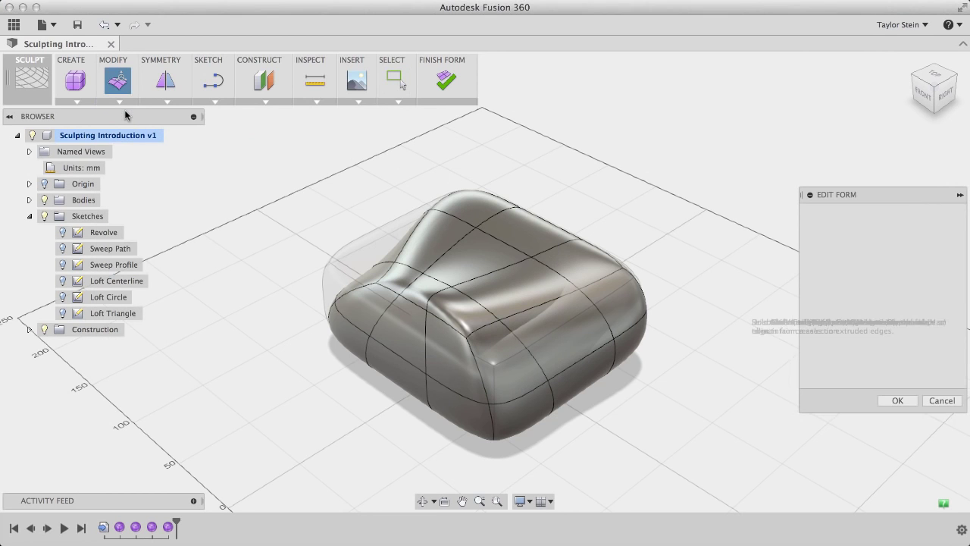
left_click(573, 263)
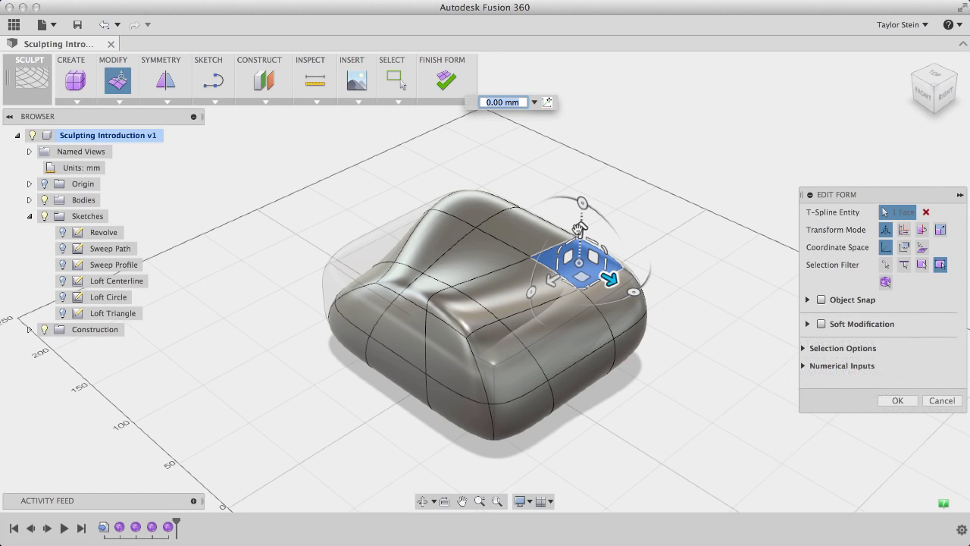
left_click_drag(580, 229, 583, 175)
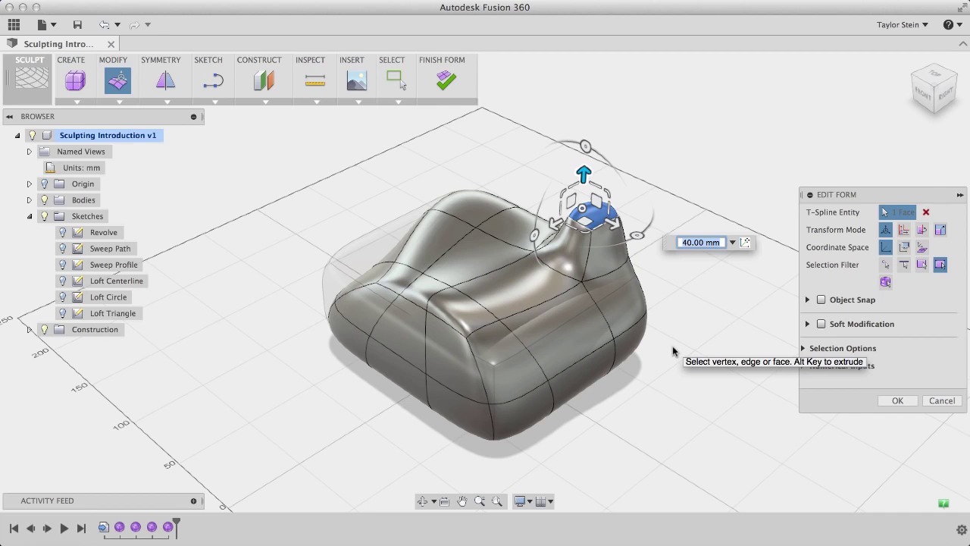
Extrude the raised face another 50 mm upward in box display, return to smooth display and accept the form edit.
key("ctrl+1")
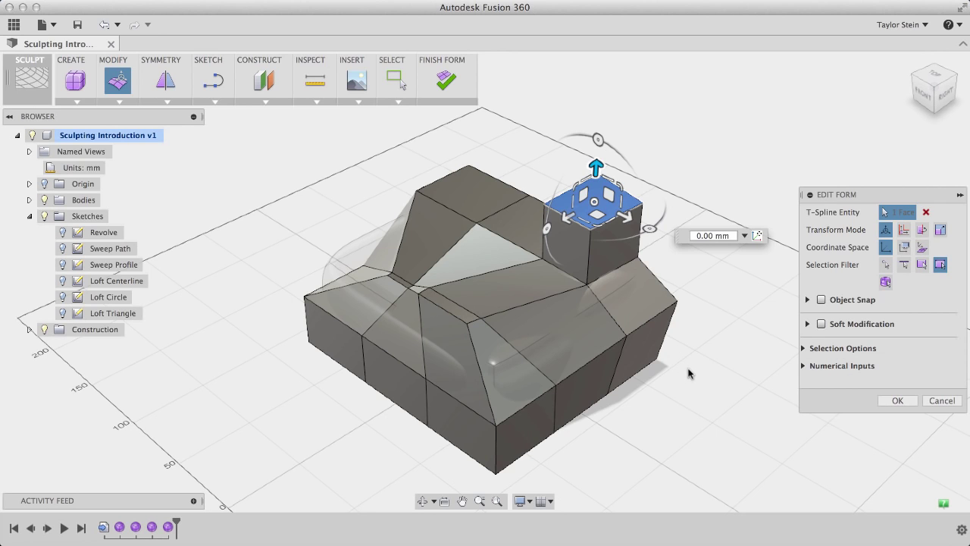
left_click_drag(596, 167, 599, 90)
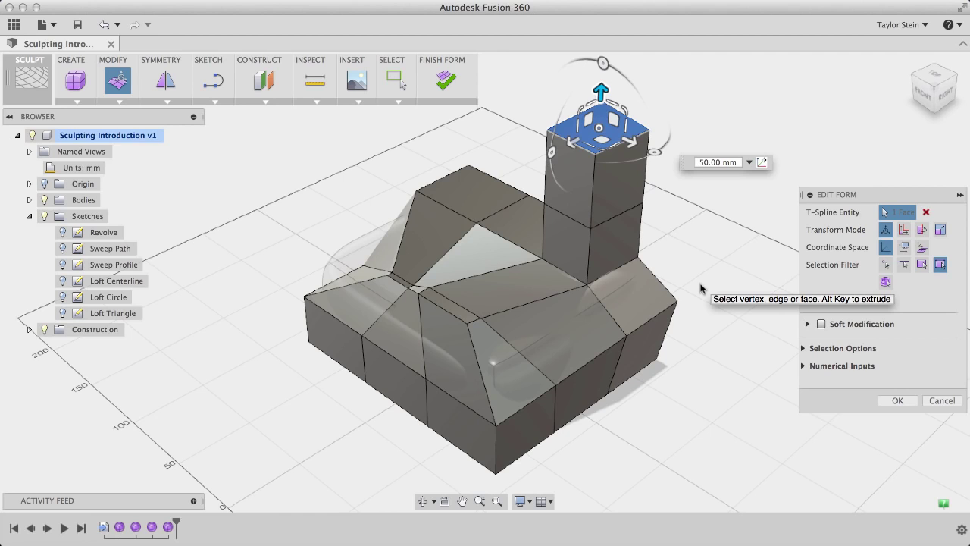
key("alt+3")
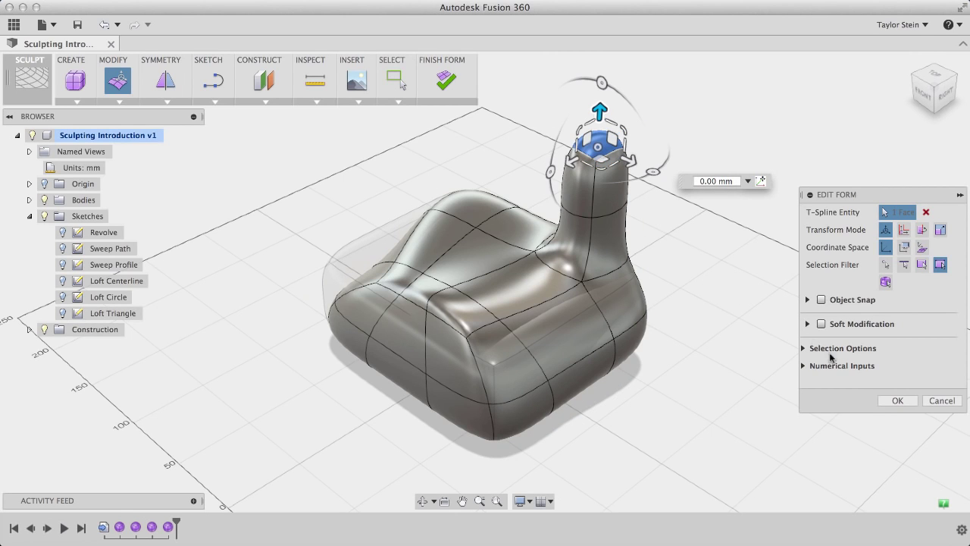
left_click(898, 400)
left_click(828, 352)
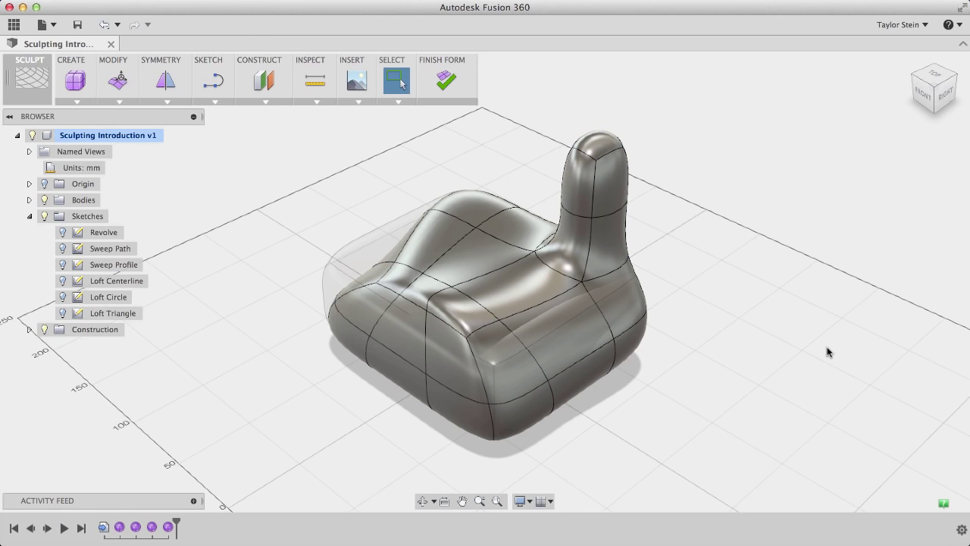